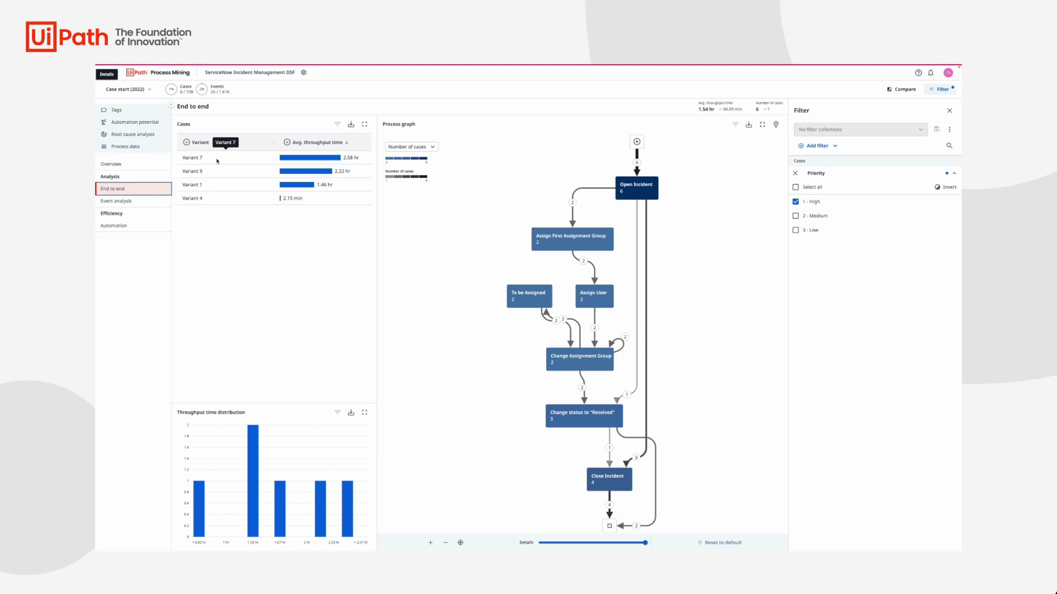
Filter the high-priority cases by selected values to keep only Variant 7 and Variant 9.
drag(217, 161, 215, 172)
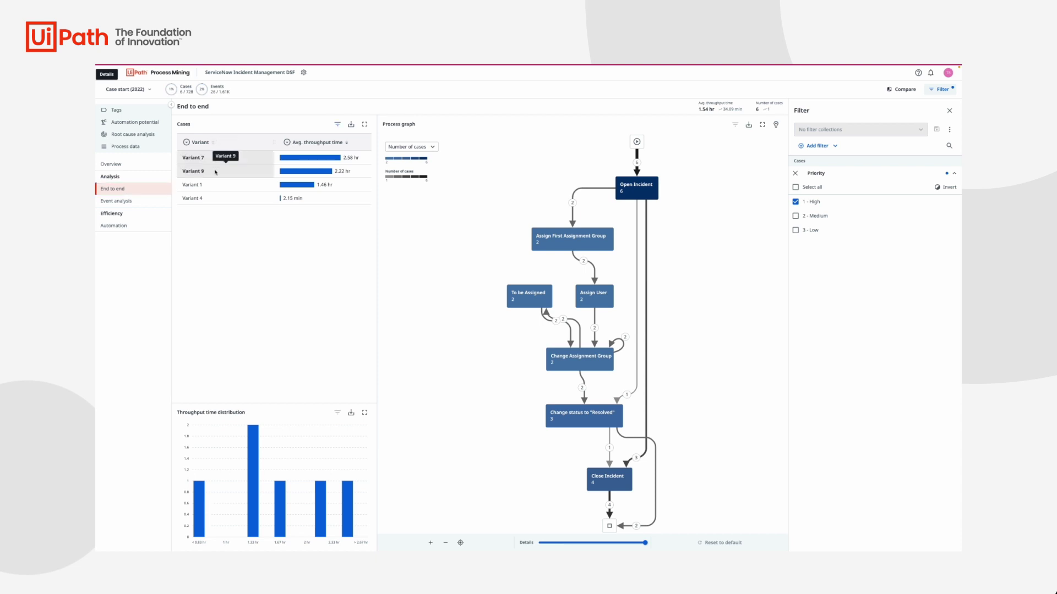
right_click(215, 172)
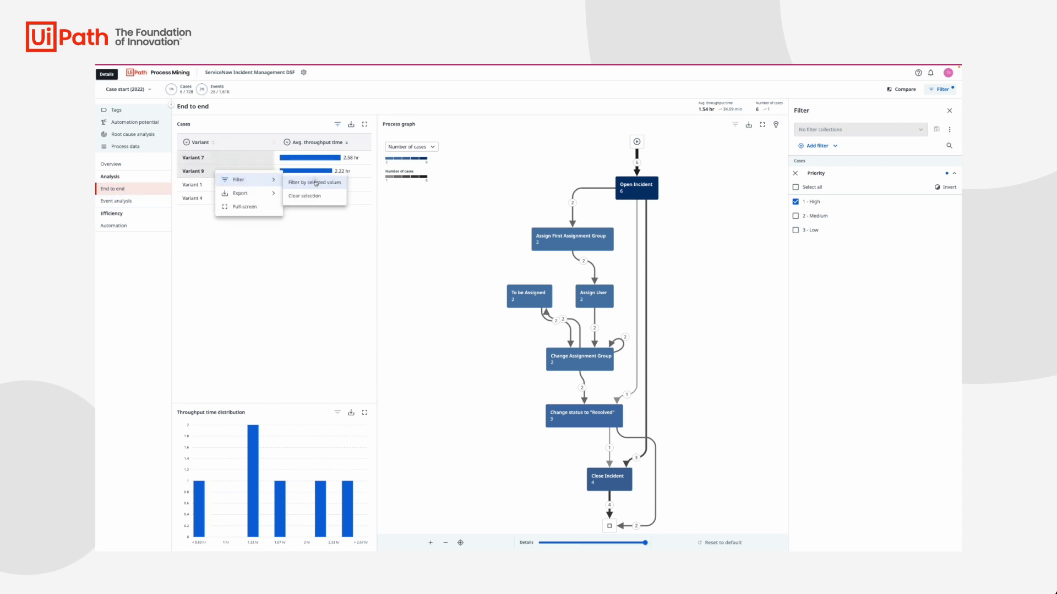
click(316, 182)
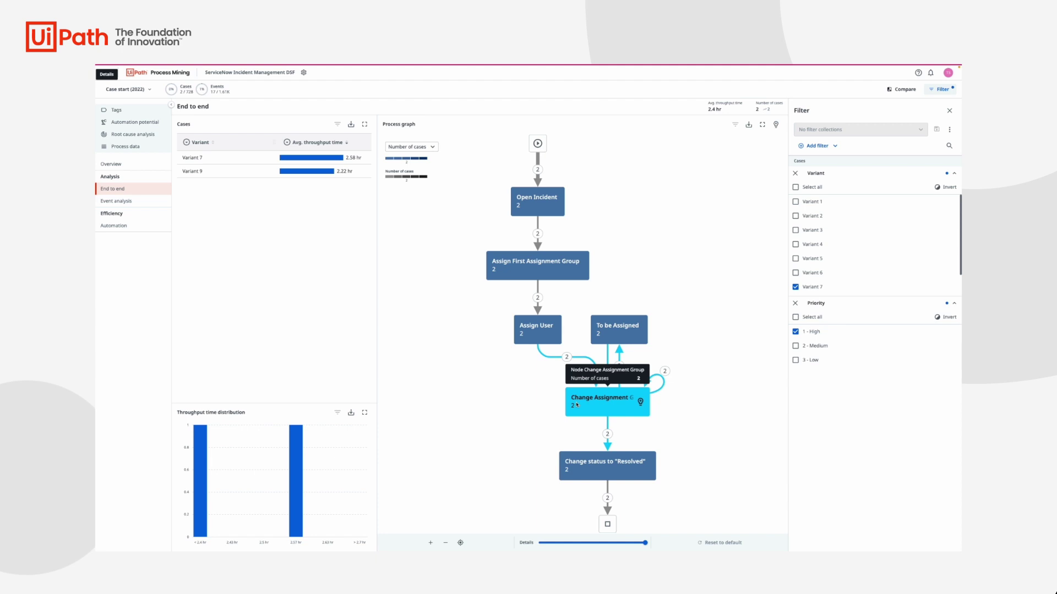
Show the event timeline of incident INC0010880 from the Process data view.
click(147, 145)
click(193, 192)
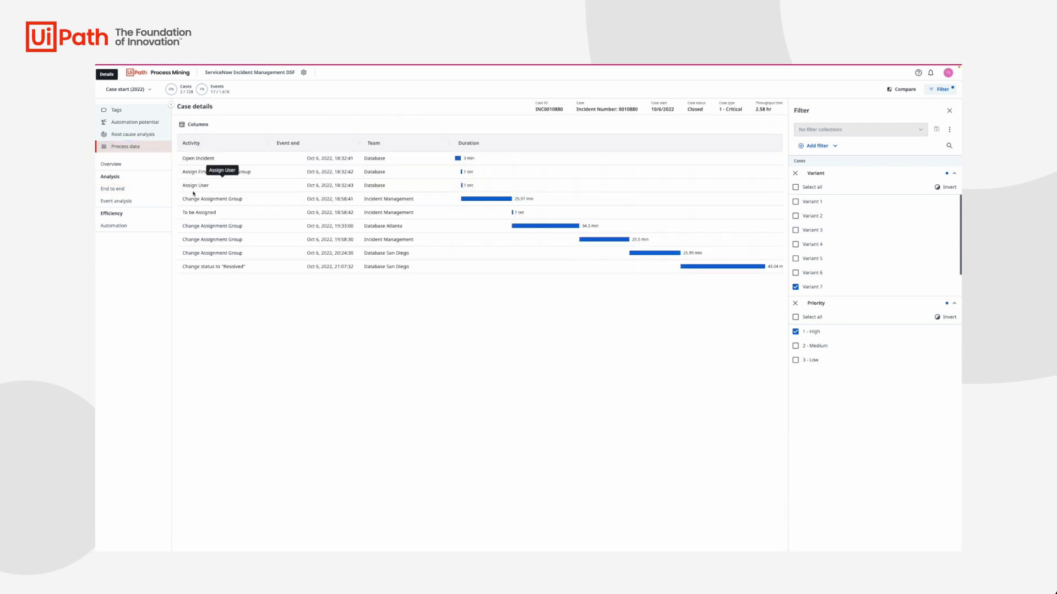